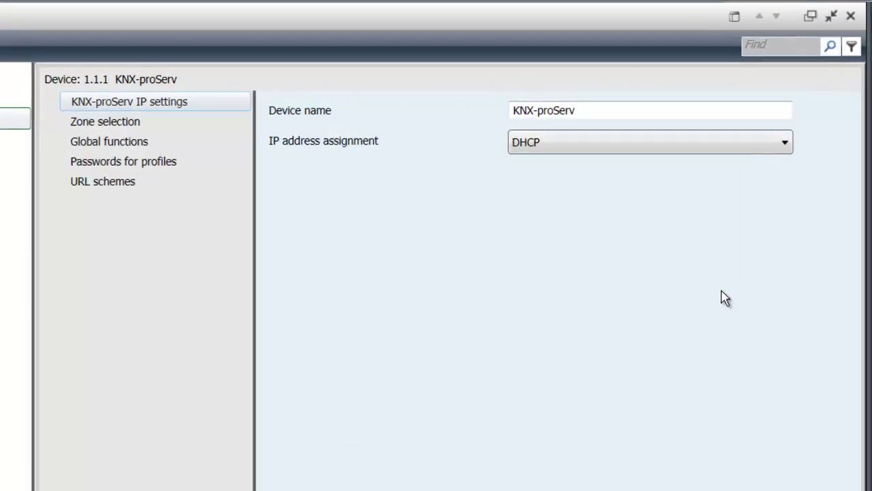
Step: Change the KNX-proServ IP address assignment from DHCP to manual
{"action": "left_click", "coordinate": [792, 146]}
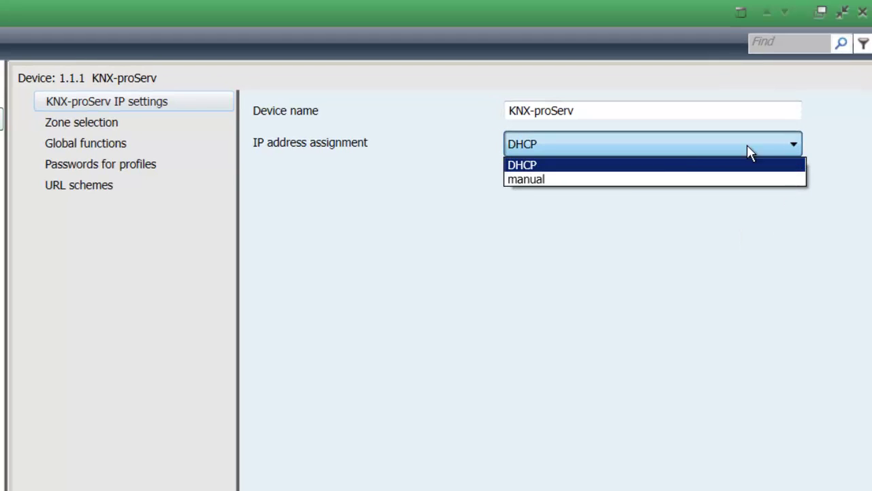
{"action": "left_click", "coordinate": [618, 180]}
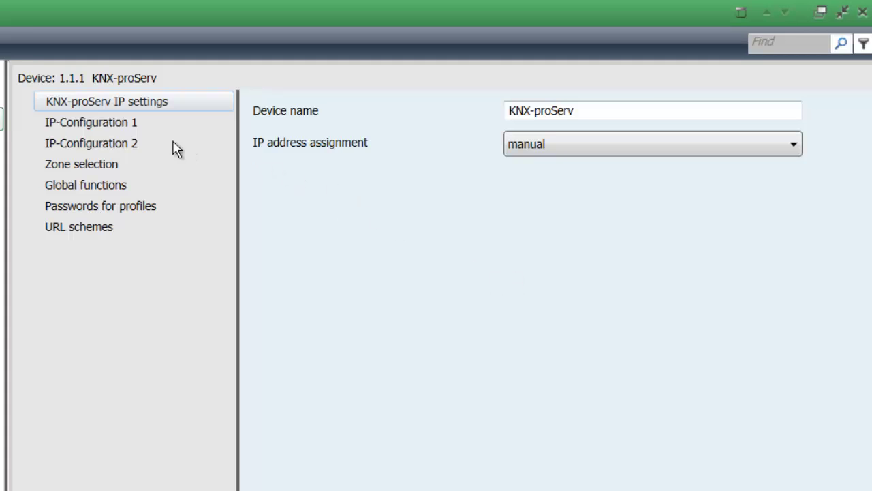
Step: Check the manual IP address 192.168.1.240, the subnet, and the 192.168.1.1 gateway
{"action": "left_click", "coordinate": [130, 128]}
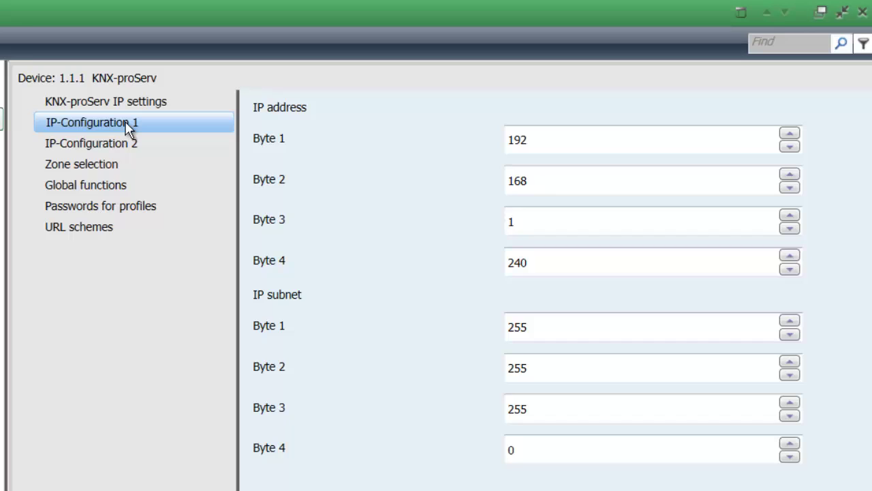
{"action": "left_click", "coordinate": [113, 147]}
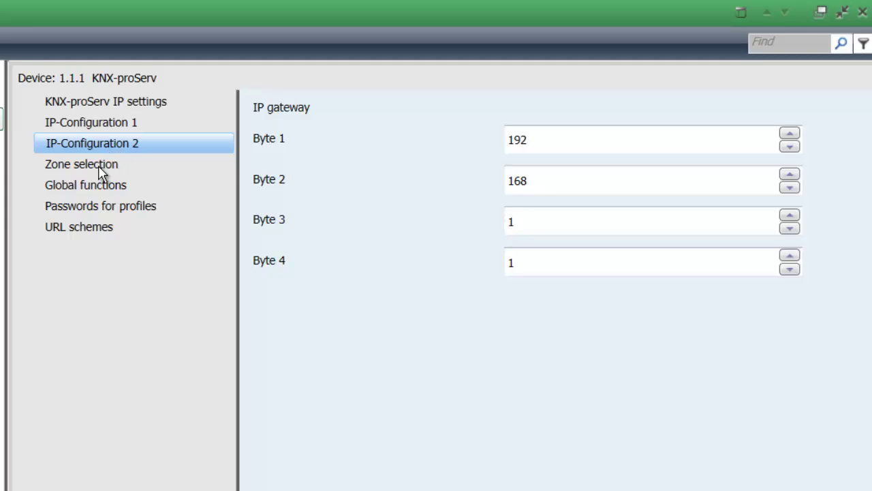
Step: Set Zone 1, Zone 2 and Zone 3 to Enabled, then view the Zone 1 functions
{"action": "left_click", "coordinate": [100, 170]}
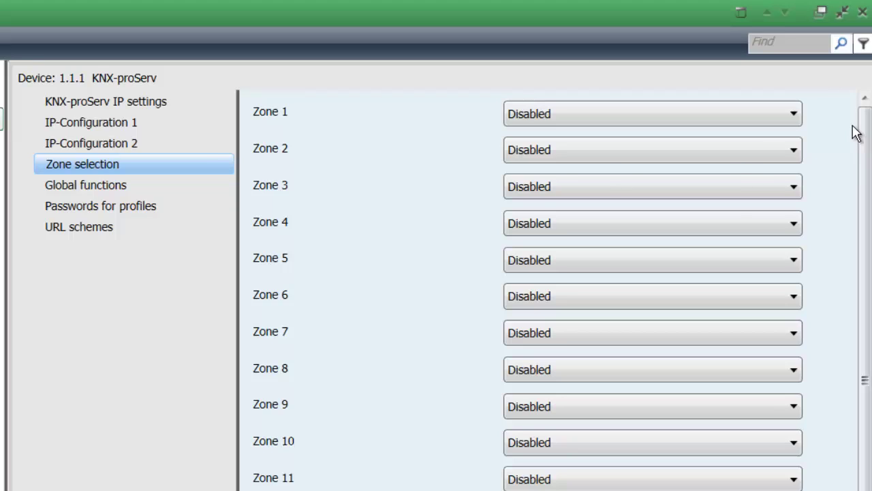
{"action": "left_click", "coordinate": [797, 114]}
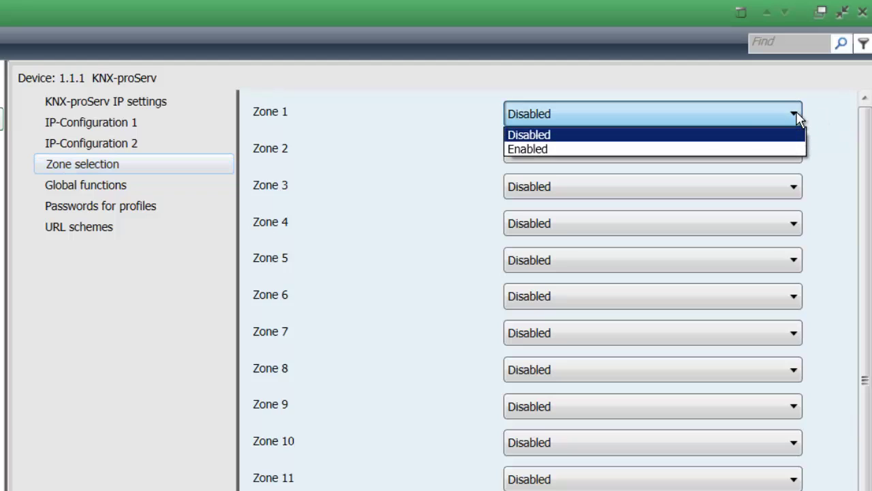
{"action": "left_click", "coordinate": [701, 148]}
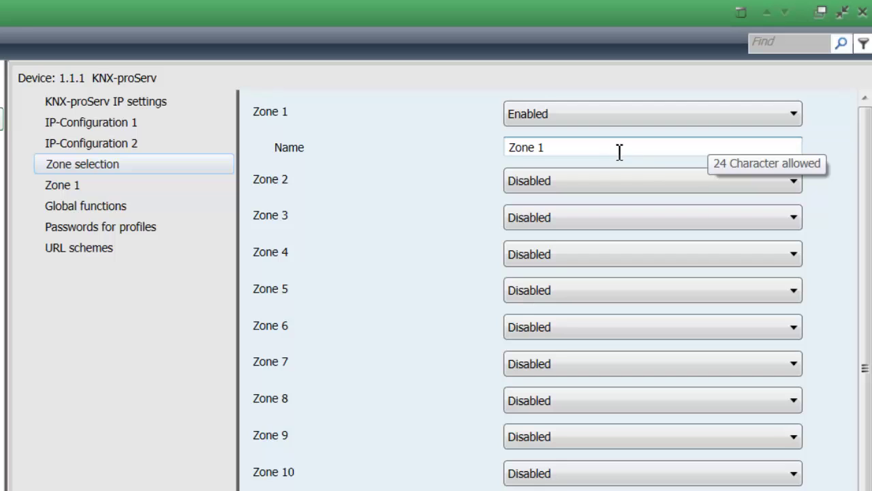
{"action": "left_click", "coordinate": [789, 184]}
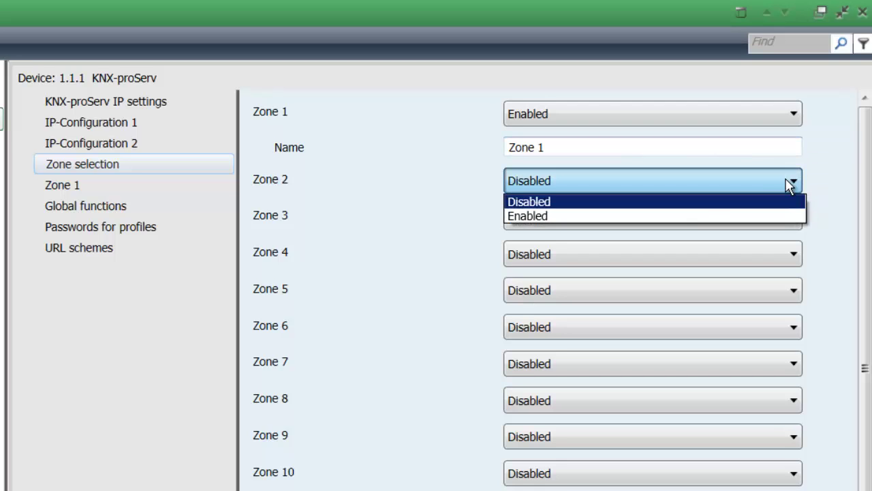
{"action": "left_click", "coordinate": [682, 213]}
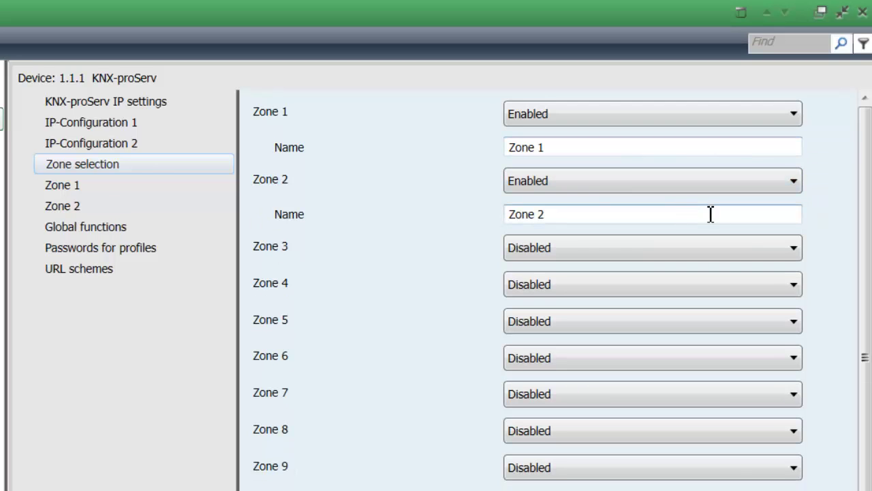
{"action": "left_click", "coordinate": [789, 248]}
{"action": "left_click", "coordinate": [711, 285]}
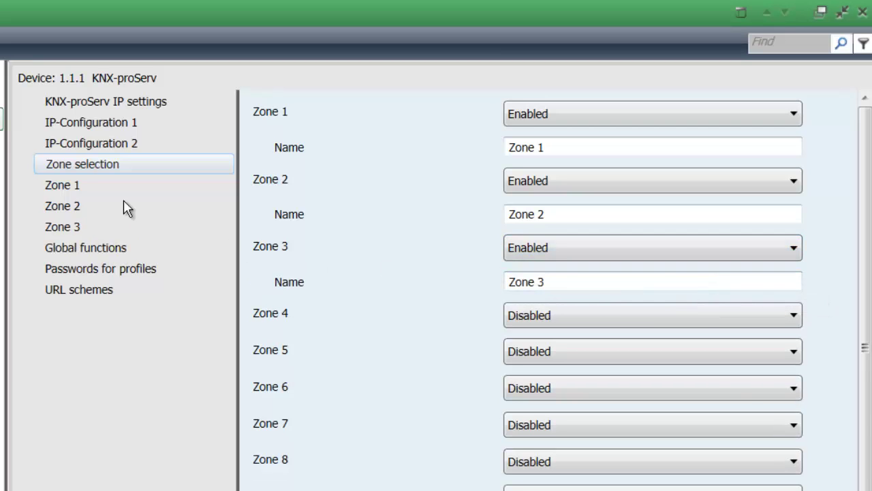
{"action": "left_click", "coordinate": [70, 187]}
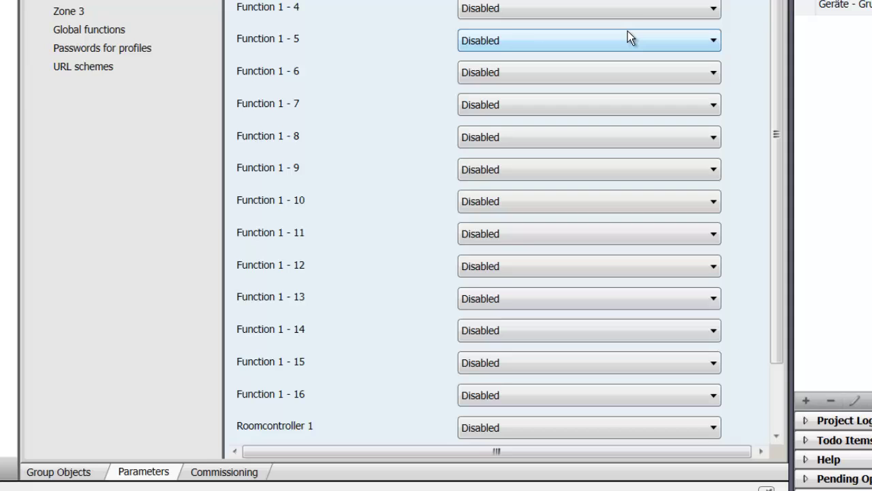
{"action": "scroll", "coordinate": [628, 38], "scroll_direction": "down", "scroll_amount": 1}
{"action": "scroll", "coordinate": [627, 37], "scroll_direction": "down", "scroll_amount": 1}
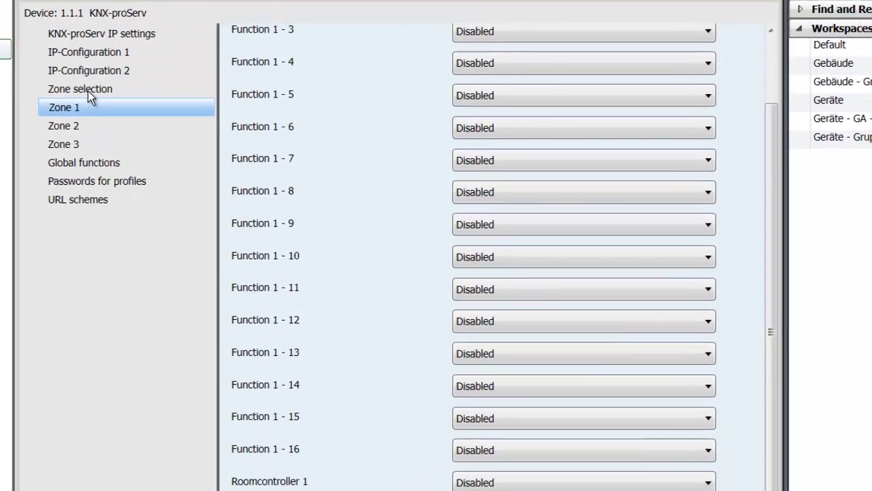
Step: Rename Zone 1 and Zone 2 to 'Living' in Zone selection
{"action": "left_click", "coordinate": [88, 89]}
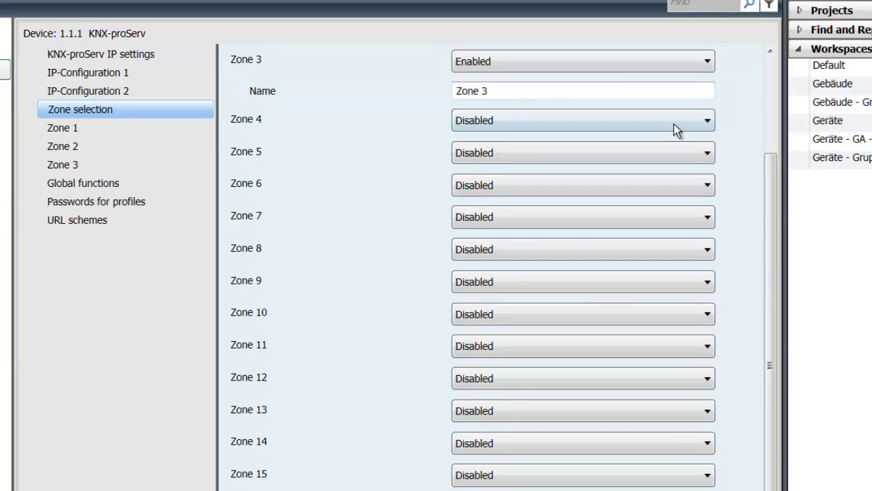
{"action": "scroll", "coordinate": [674, 127], "scroll_direction": "up", "scroll_amount": 3}
{"action": "left_click", "coordinate": [510, 91]}
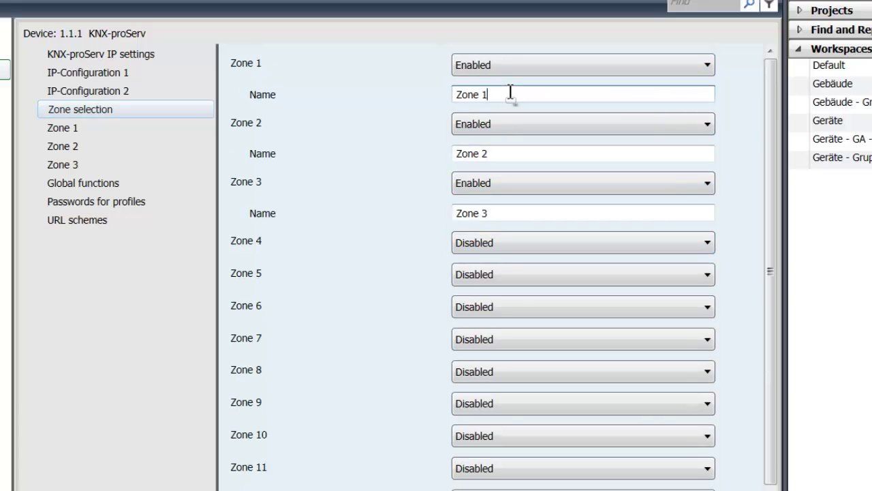
{"action": "left_click_drag", "start_coordinate": [510, 91], "coordinate": [389, 96]}
{"action": "type", "text": "Living"}
{"action": "key", "text": "Tab"}
{"action": "key", "text": "Tab"}
{"action": "type", "text": "Living"}
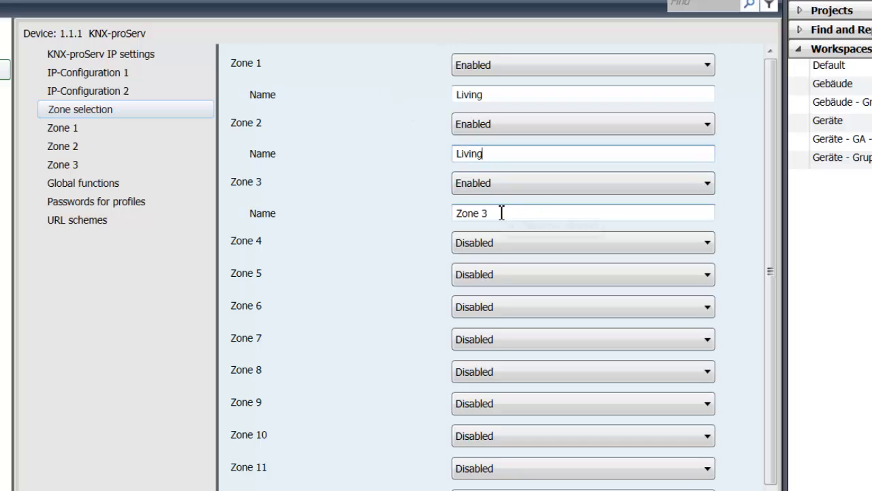
Step: Rename Zone 3 to 'Master Bedroom', then return to the Zone 1 page
{"action": "left_click_drag", "start_coordinate": [500, 212], "coordinate": [373, 215]}
{"action": "type", "text": "MAste"}
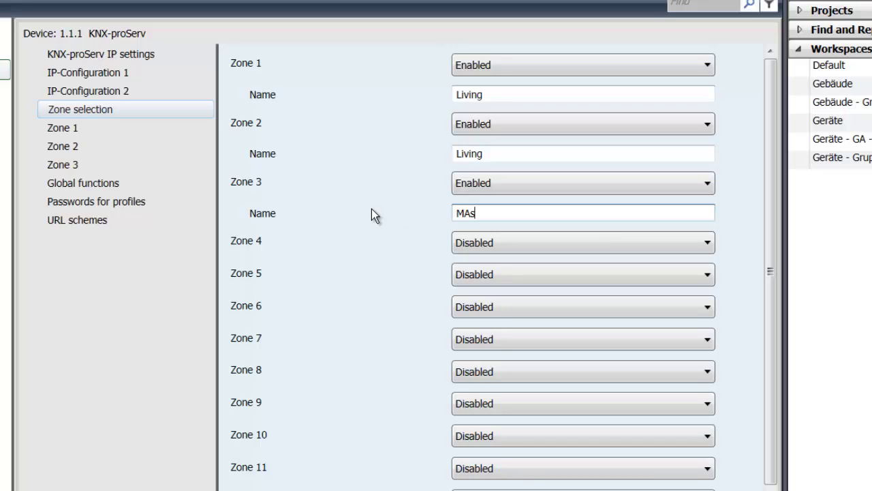
{"action": "key", "text": "BackSpace"}
{"action": "key", "text": "BackSpace"}
{"action": "key", "text": "BackSpace"}
{"action": "key", "text": "BackSpace"}
{"action": "type", "text": "aster Be"}
{"action": "key", "text": "BackSpace"}
{"action": "key", "text": "BackSpace"}
{"action": "type", "text": "Bedroom"}
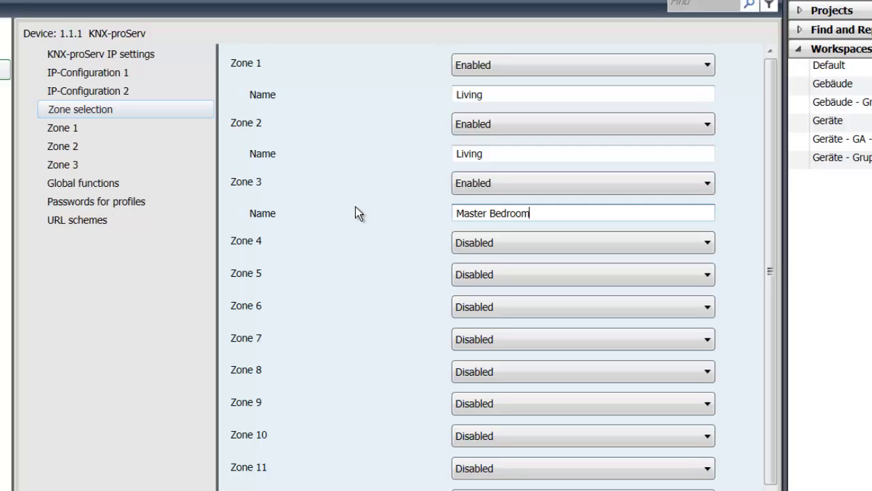
{"action": "left_click", "coordinate": [60, 129]}
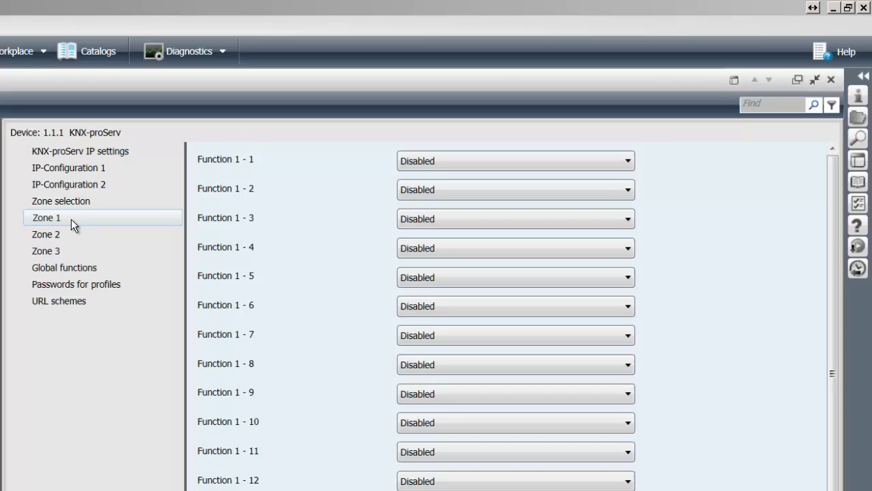
Step: Enable the Weather station in Global functions, keeping Brightness east Enabled
{"action": "left_click", "coordinate": [67, 267]}
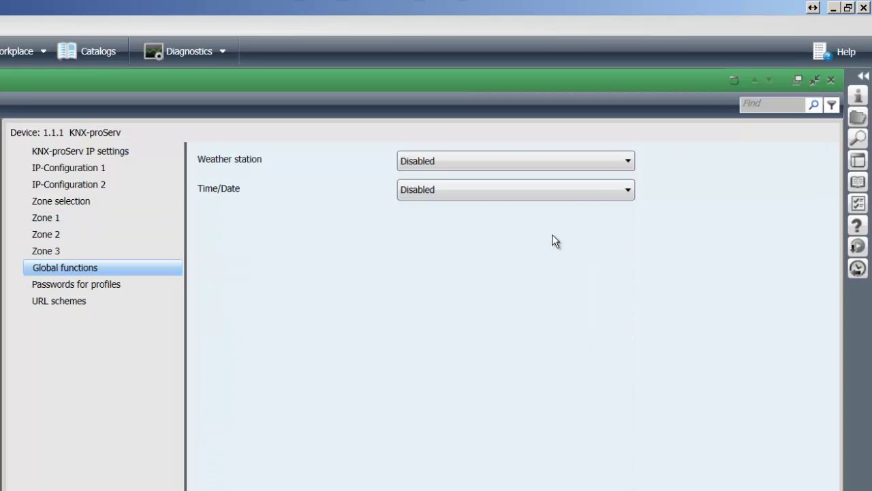
{"action": "left_click", "coordinate": [627, 162]}
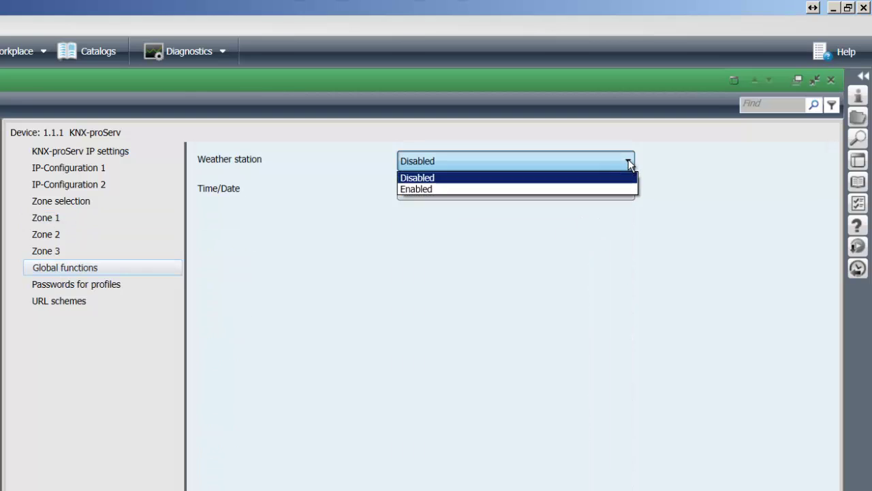
{"action": "left_click", "coordinate": [574, 189]}
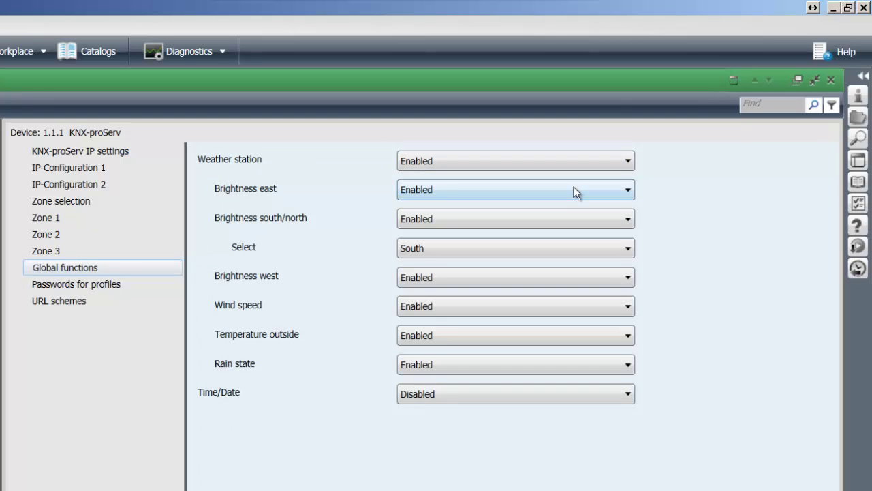
{"action": "left_click", "coordinate": [629, 195]}
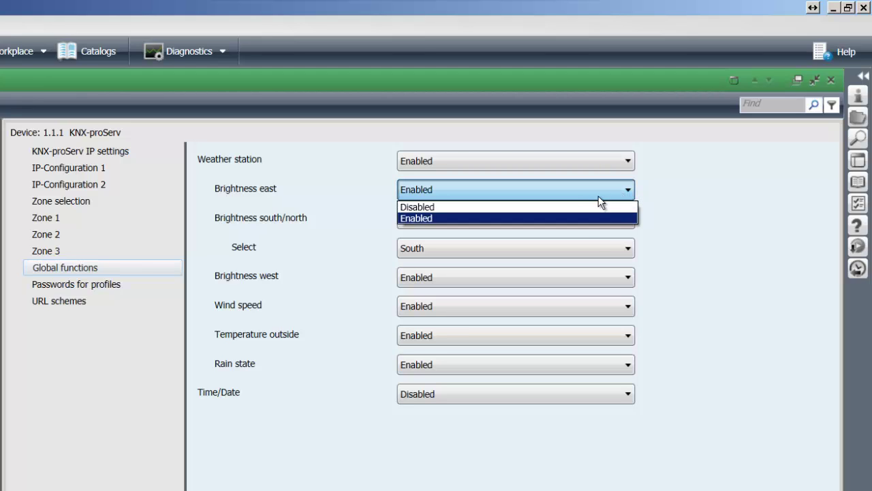
{"action": "left_click", "coordinate": [565, 219]}
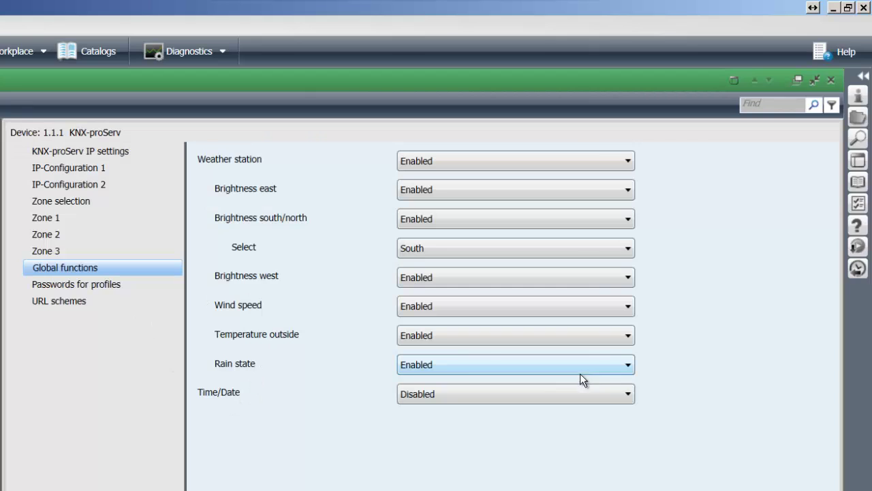
Step: Enable Time/Date and the internet weather forecast, and set the Weather station to Disabled
{"action": "left_click", "coordinate": [629, 395]}
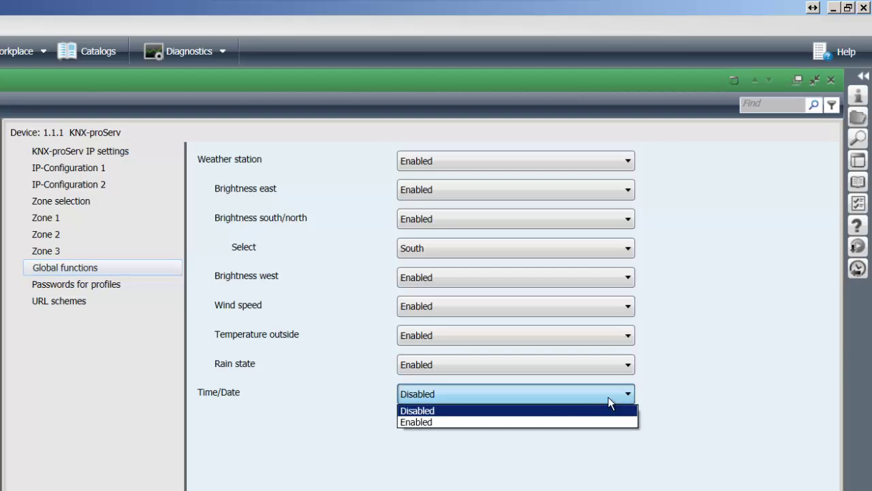
{"action": "left_click", "coordinate": [549, 423]}
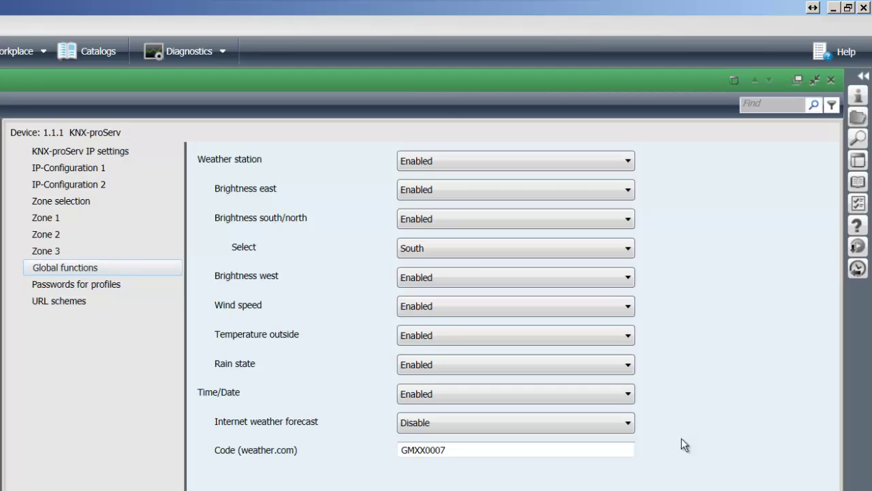
{"action": "left_click", "coordinate": [627, 424]}
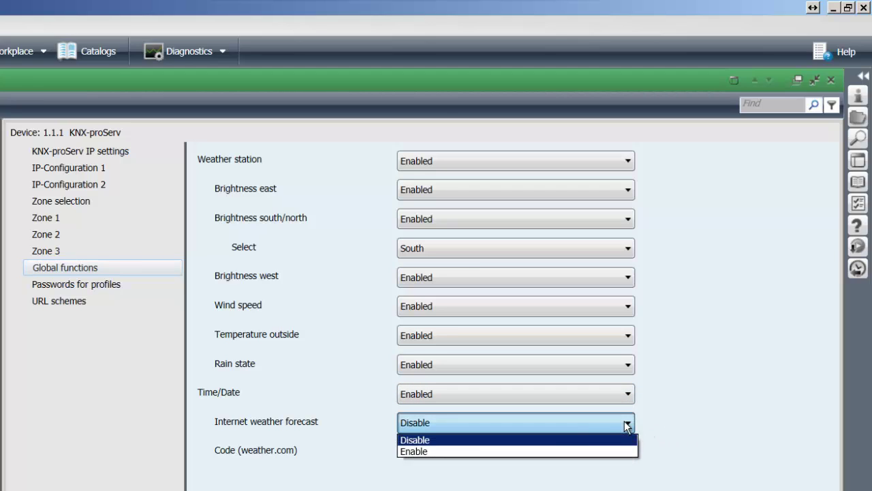
{"action": "left_click", "coordinate": [548, 451]}
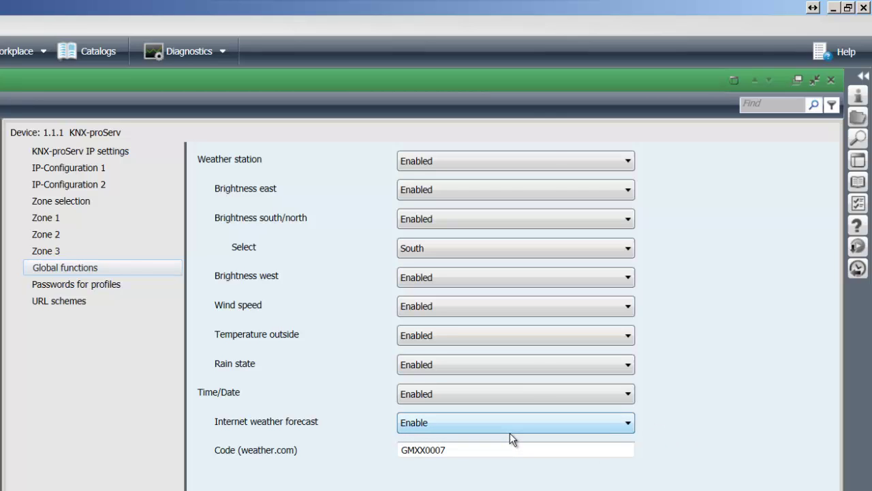
{"action": "left_click", "coordinate": [629, 164]}
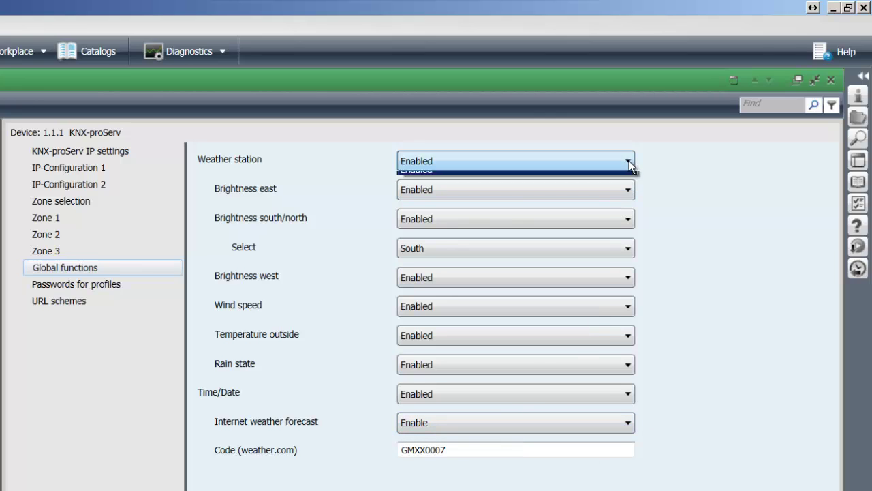
{"action": "left_click", "coordinate": [552, 179]}
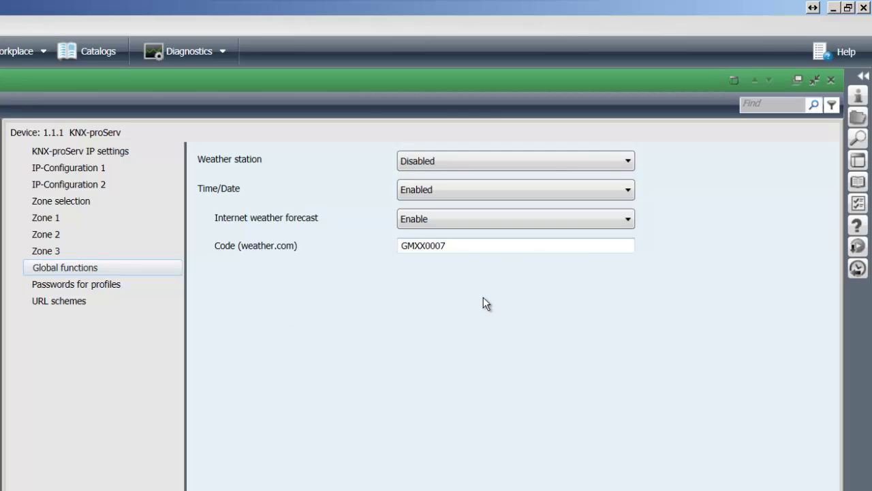
Step: Review the empty profile password fields, then view the empty URL scheme 1-14 fields
{"action": "left_click", "coordinate": [109, 285]}
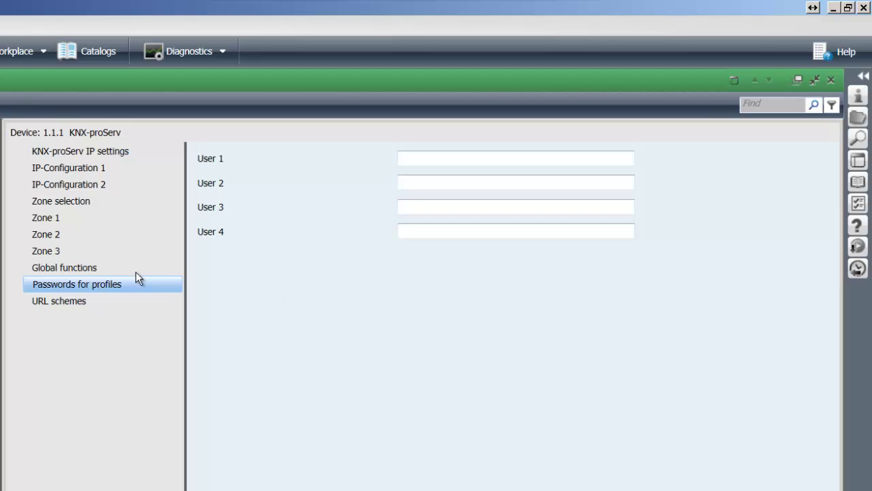
{"action": "left_click", "coordinate": [71, 300]}
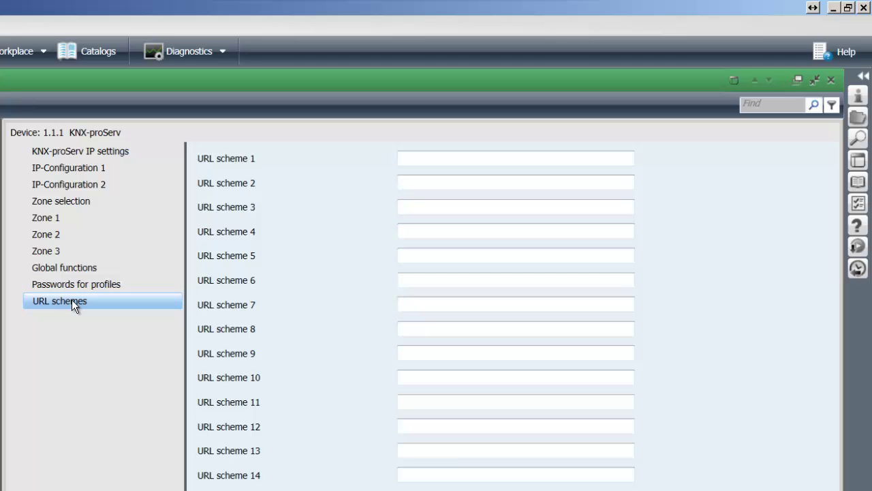